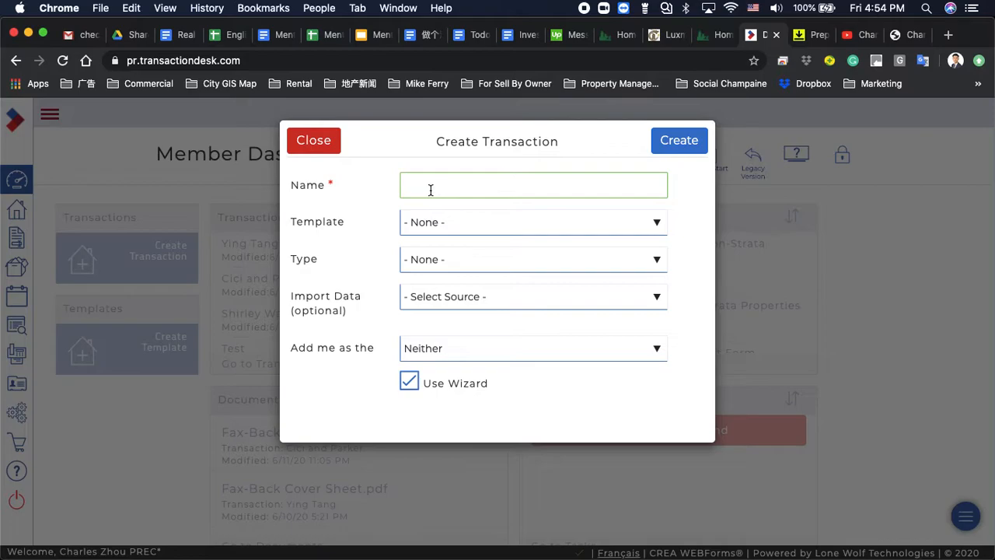
Create a transaction named "listing package" and open its forms list.
type("listing package")
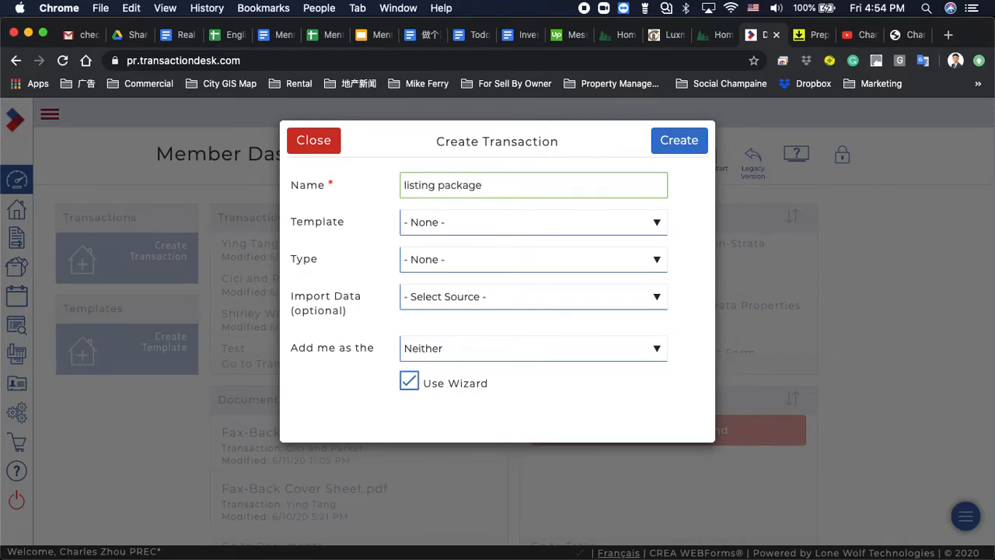
left_click(673, 148)
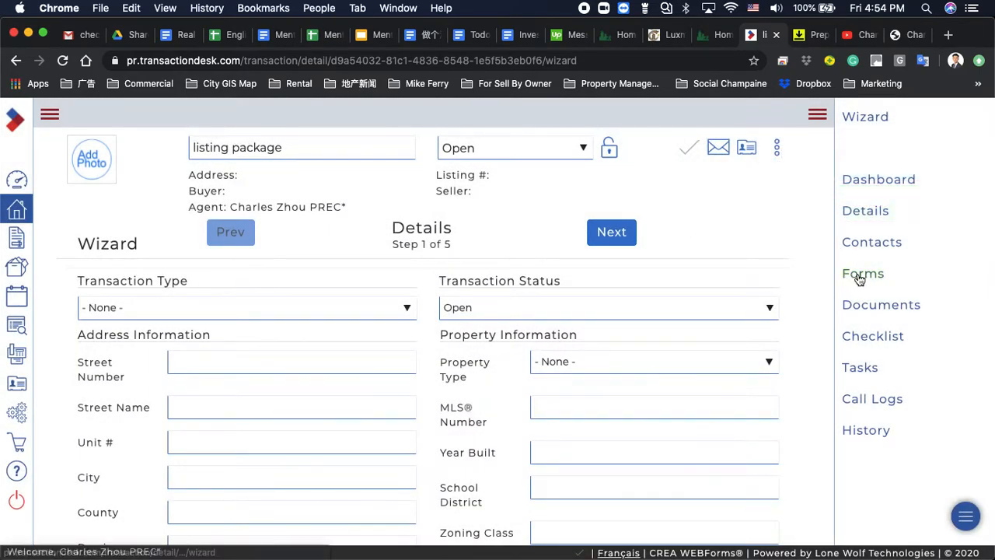
left_click(858, 278)
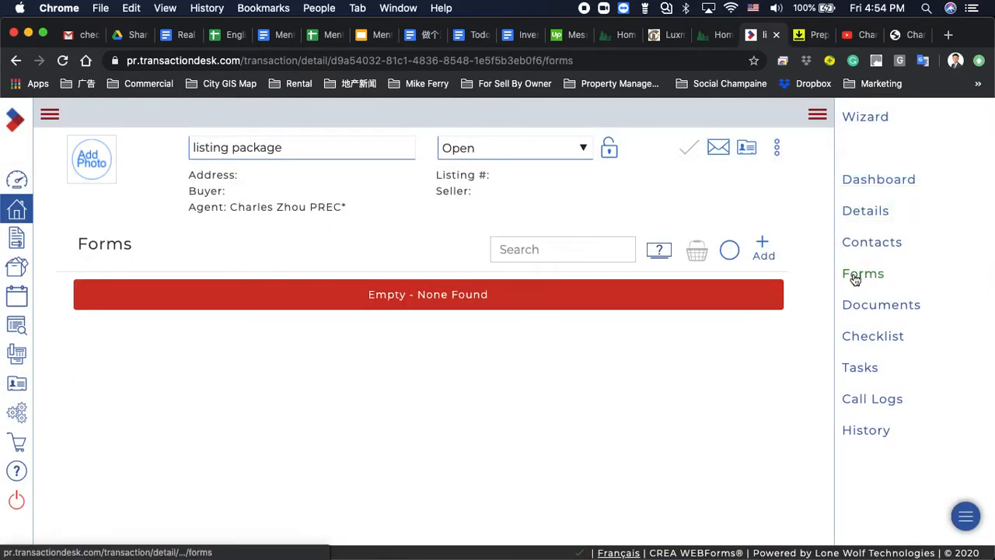
Start adding forms to the transaction, search the library for "multi" and select the Multiple Listing Contract.
left_click(764, 244)
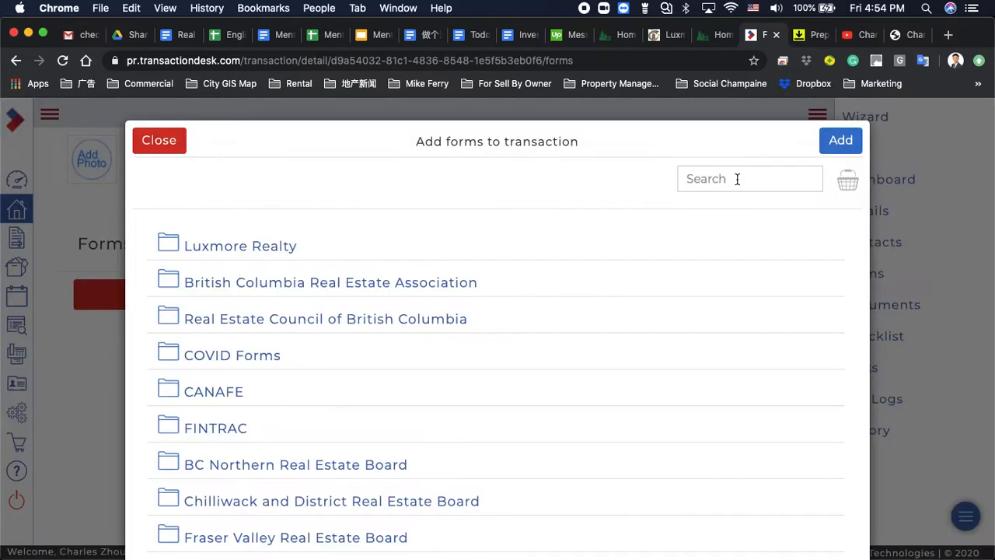
left_click(736, 179)
type("multi")
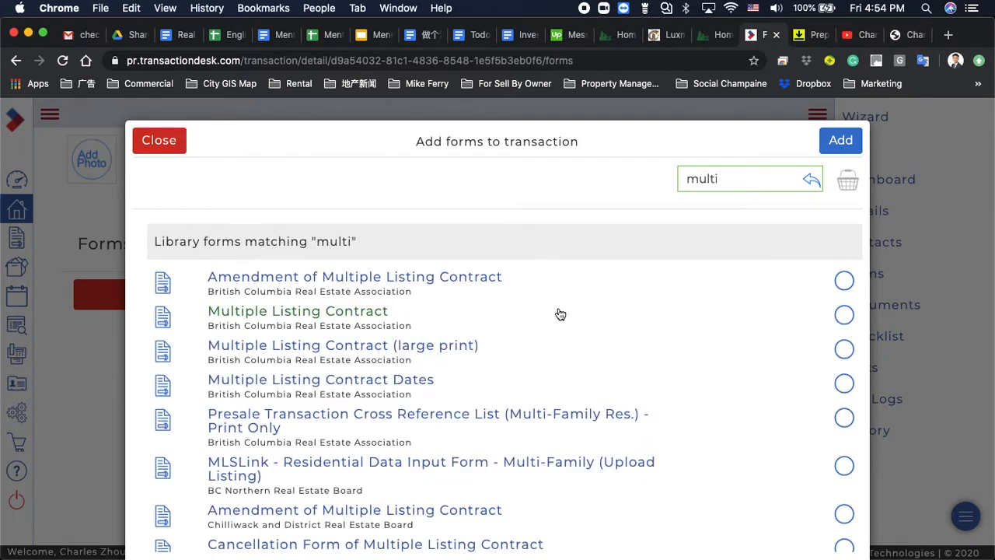
left_click(338, 311)
Find and select the Privacy Notice and Consent and the FINTRAC - Individual Identification Information Record - (CREA) forms.
left_click_drag(726, 184, 656, 182)
type("priva")
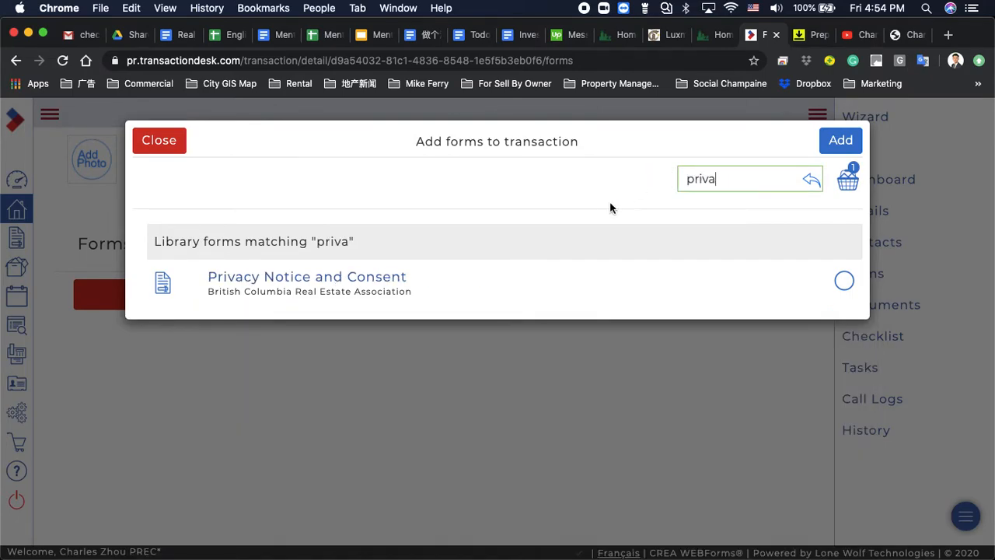
left_click(382, 282)
left_click(737, 183)
left_click_drag(737, 184, 621, 181)
type("fintrac")
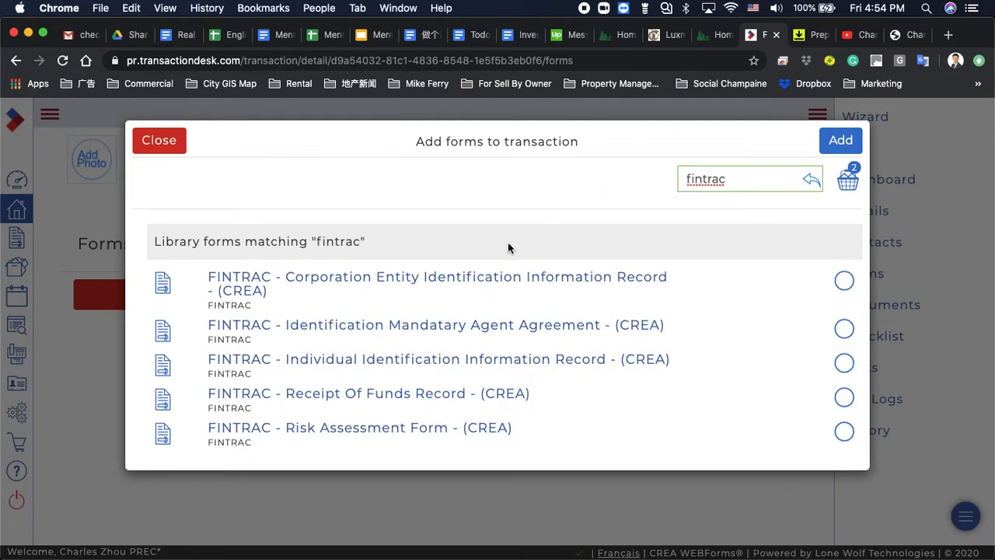
left_click(436, 368)
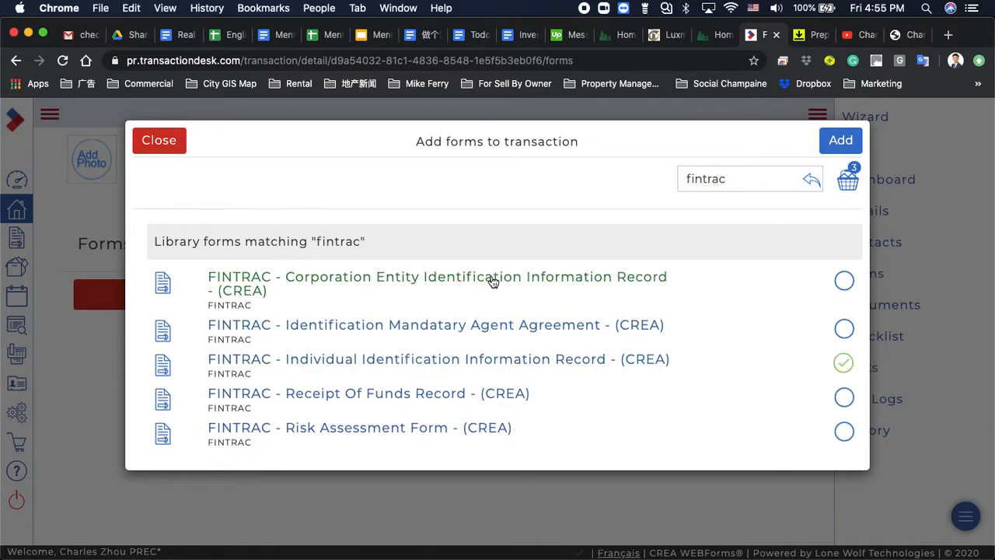
Search for "data input" and select the Real Estate Board of Greater Vancouver's MLSLink - Residential Data Input Form.
left_click_drag(751, 180, 629, 190)
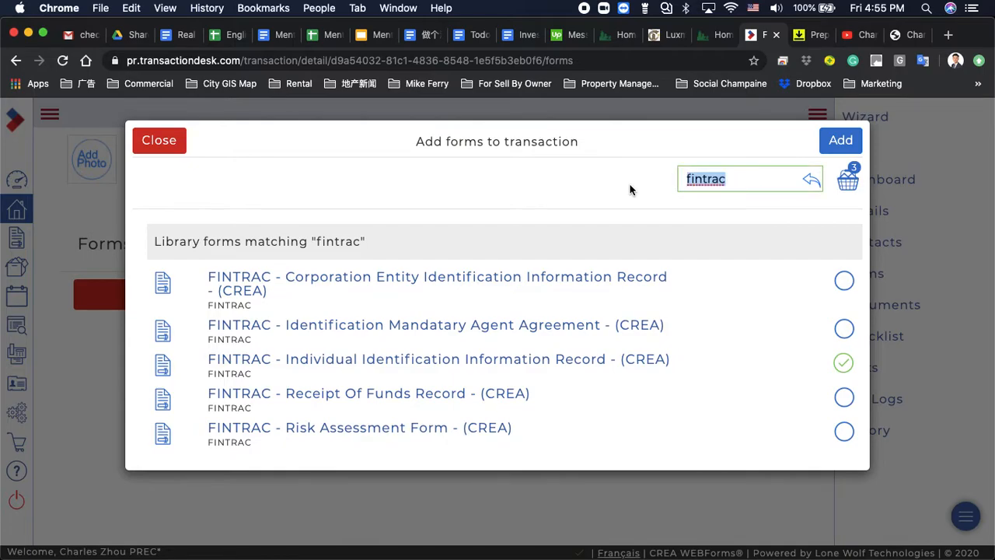
type("data input")
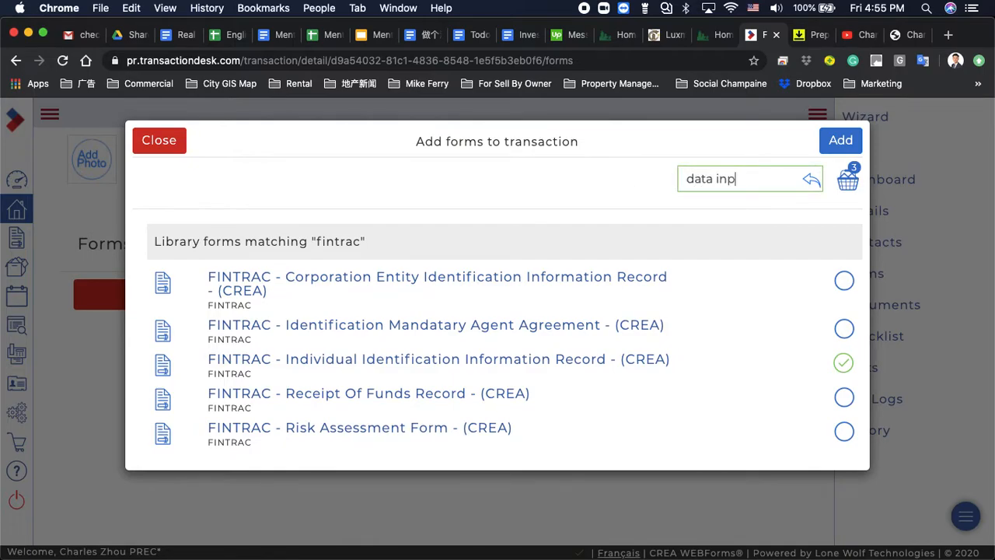
key("Return")
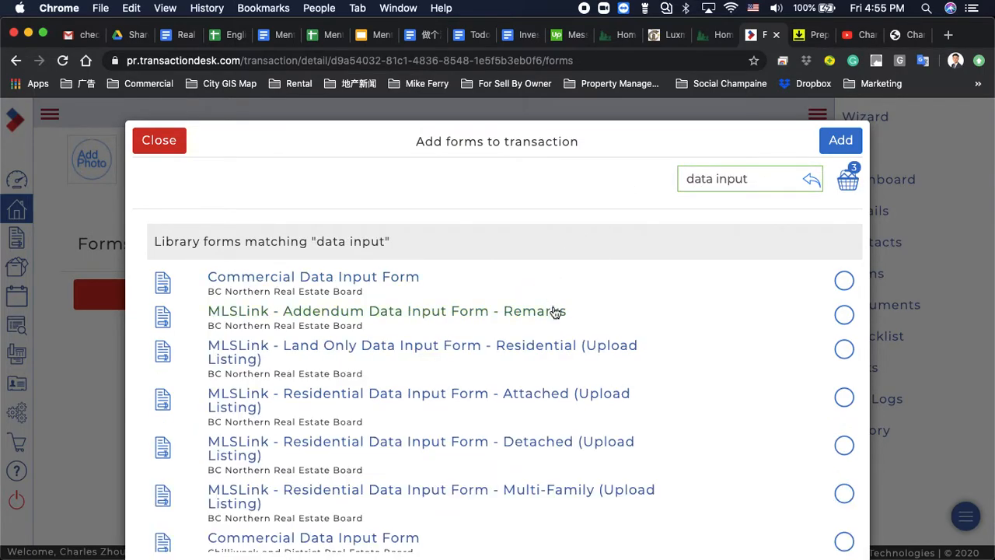
scroll(555, 312, "down", 10)
scroll(553, 311, "down", 10)
scroll(555, 312, "down", 6)
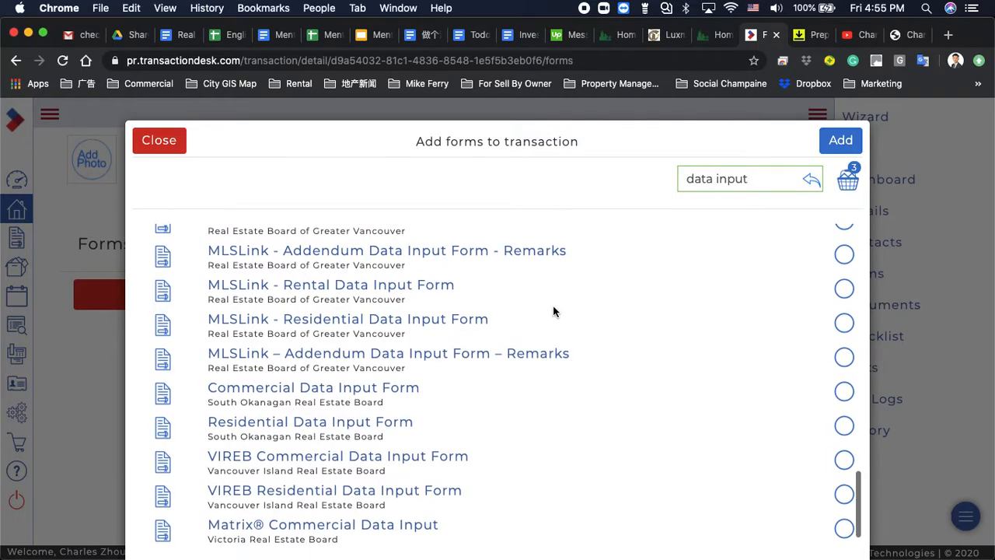
left_click(428, 323)
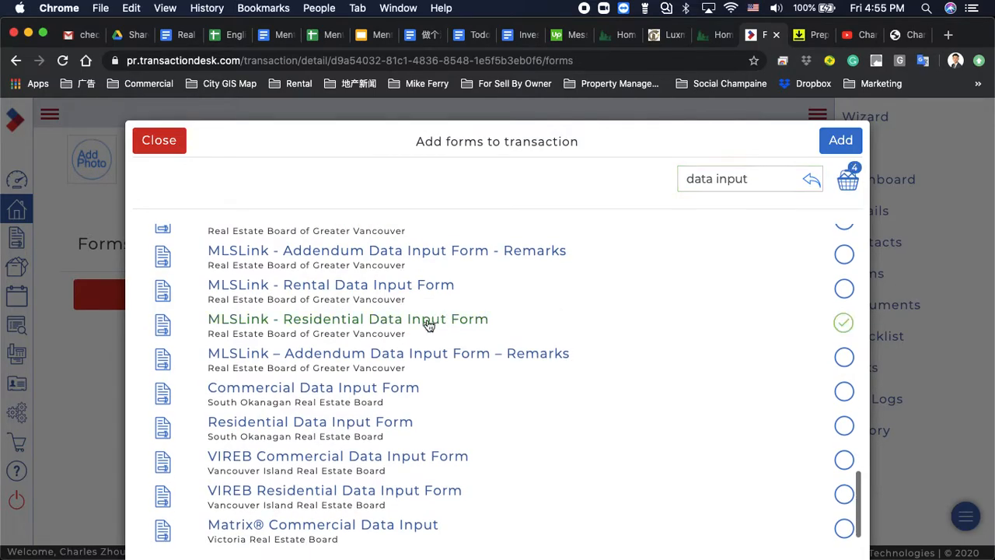
Search for "trading" and select the standard Disclosure of Representation in Trading Services - RECBC form without a language suffix.
left_click_drag(754, 181, 681, 179)
type("trading")
scroll(562, 369, "up", 2)
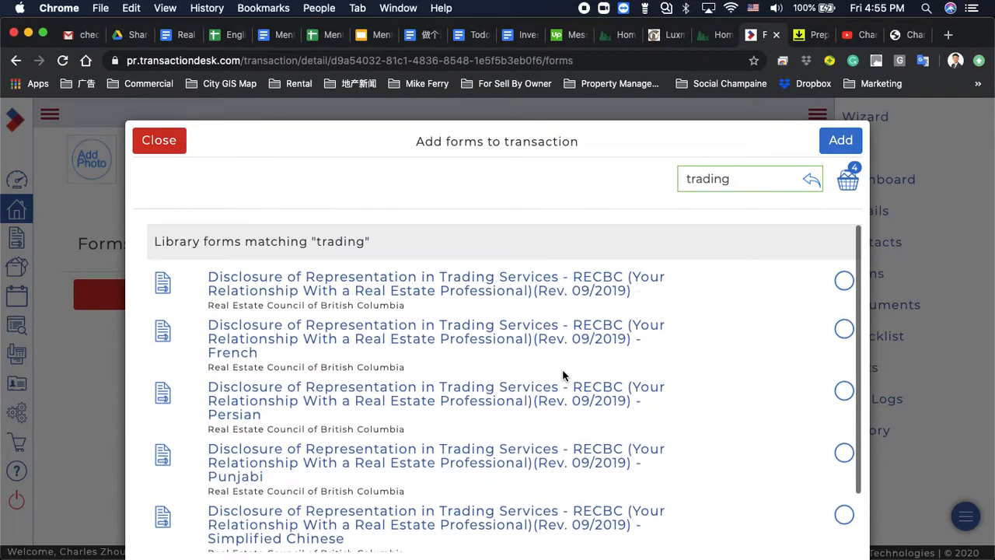
left_click(509, 292)
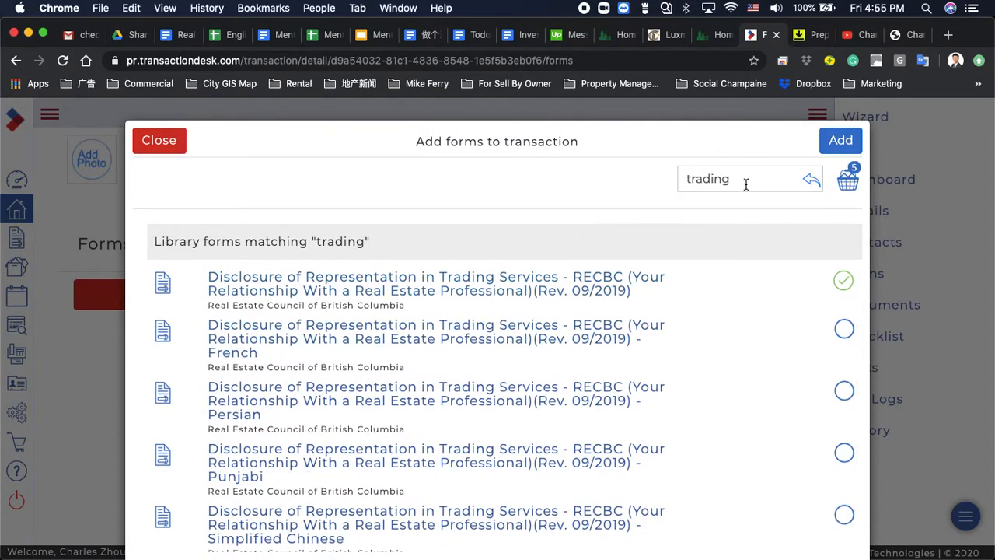
Search for "disclo", select Property Disclosure Statement - Residential, and add all selected forms to the transaction.
left_click_drag(749, 179, 653, 187)
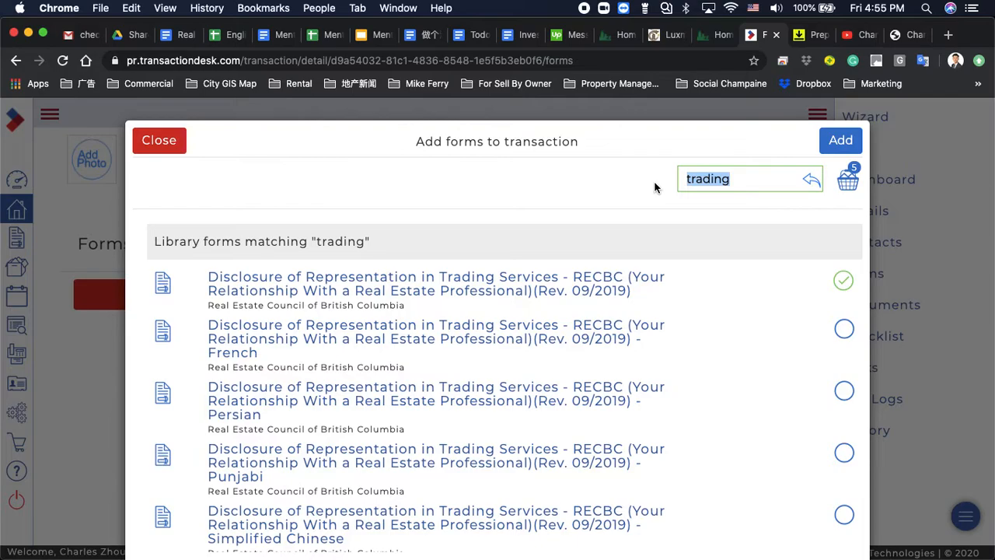
type("disclo")
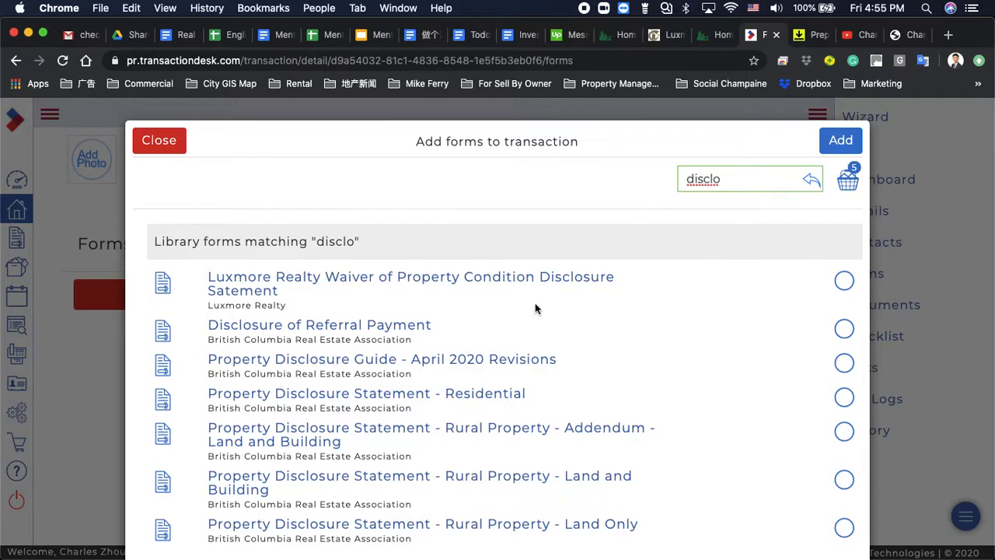
scroll(579, 362, "down", 4)
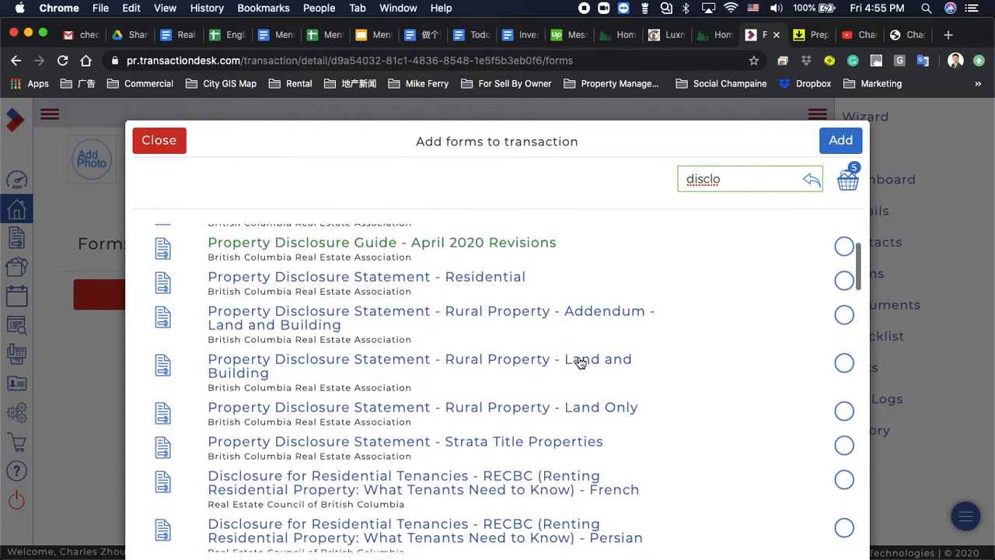
left_click(493, 265)
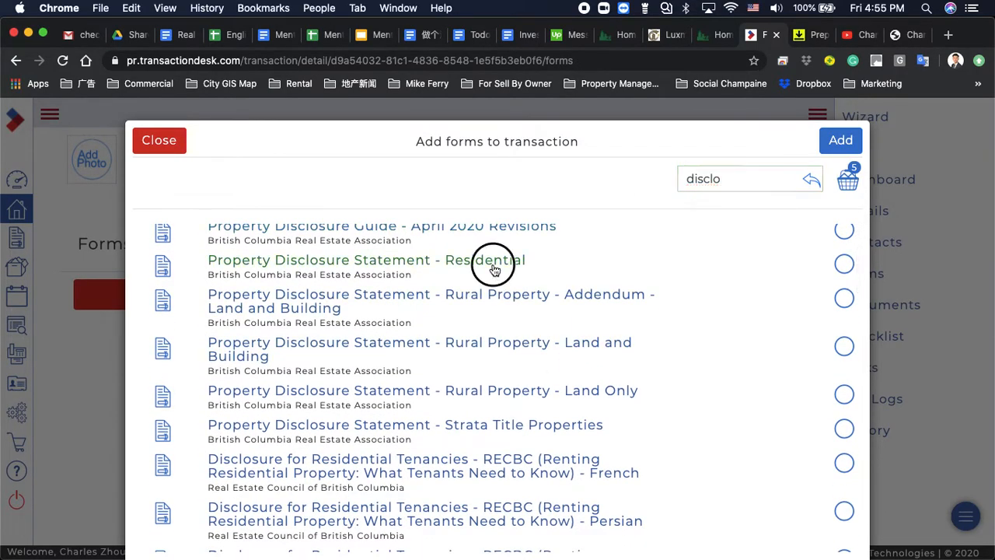
left_click(838, 141)
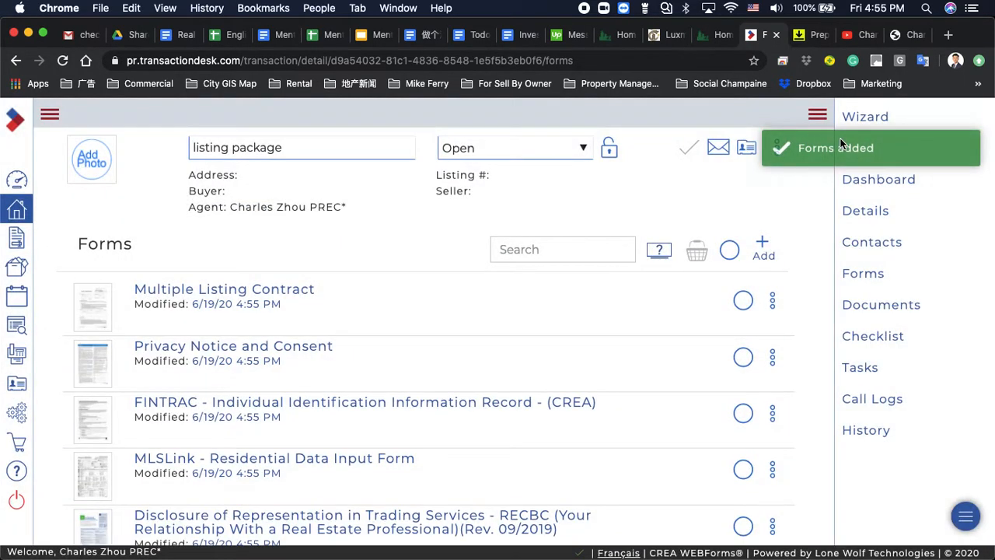
Open the Multiple Listing Contract from the transaction's forms list and look over its first page.
scroll(589, 307, "down", 3)
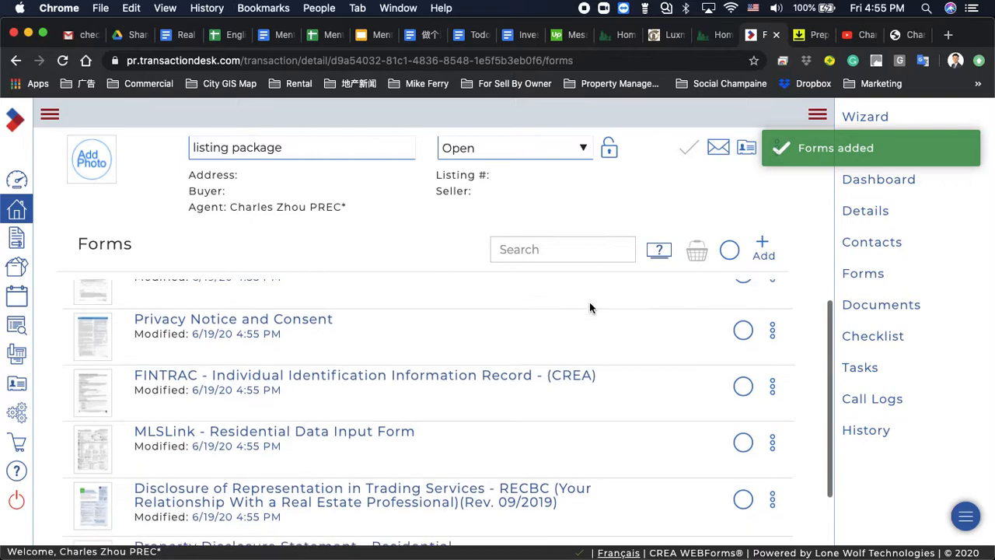
scroll(544, 495, "up", 3)
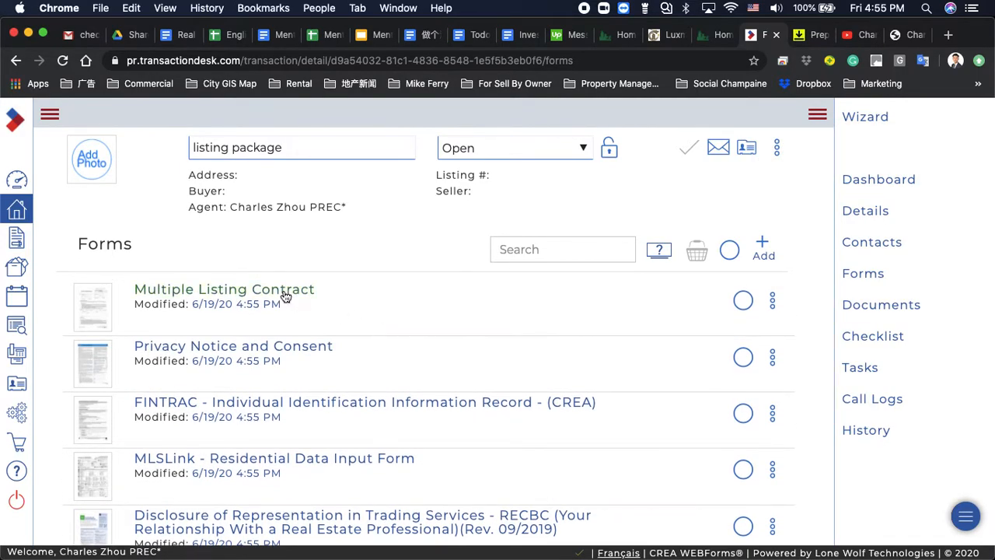
left_click(286, 296)
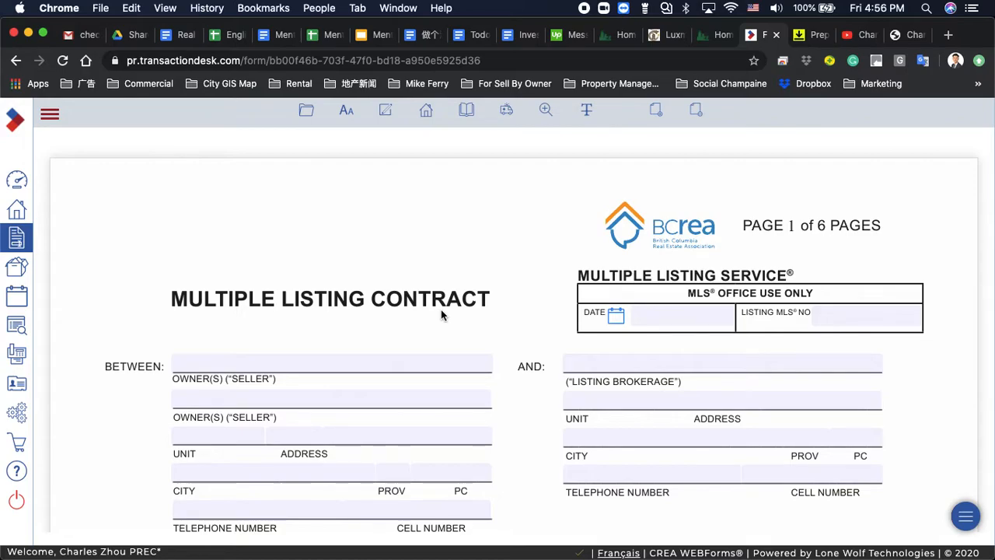
scroll(441, 315, "down", 5)
scroll(441, 314, "up", 4)
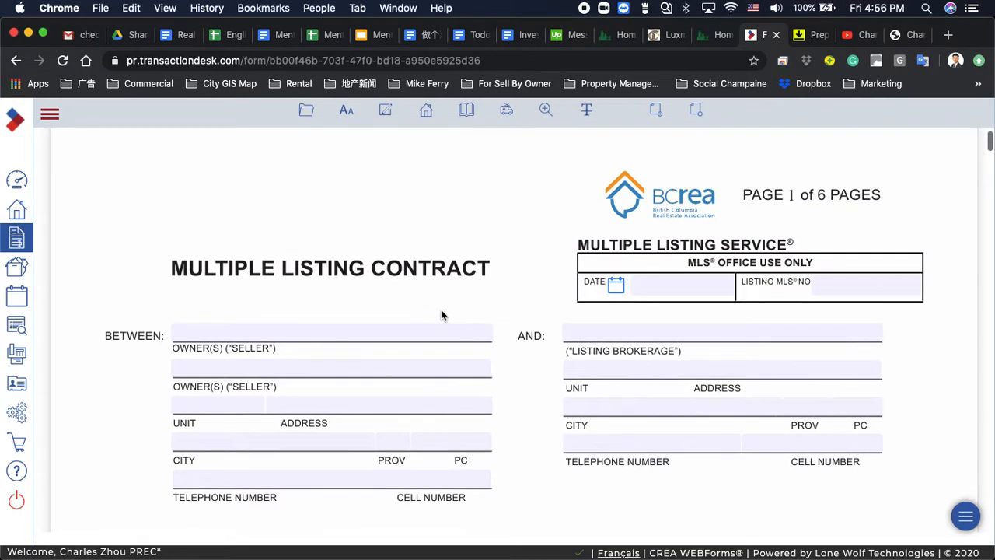
scroll(440, 314, "up", 1)
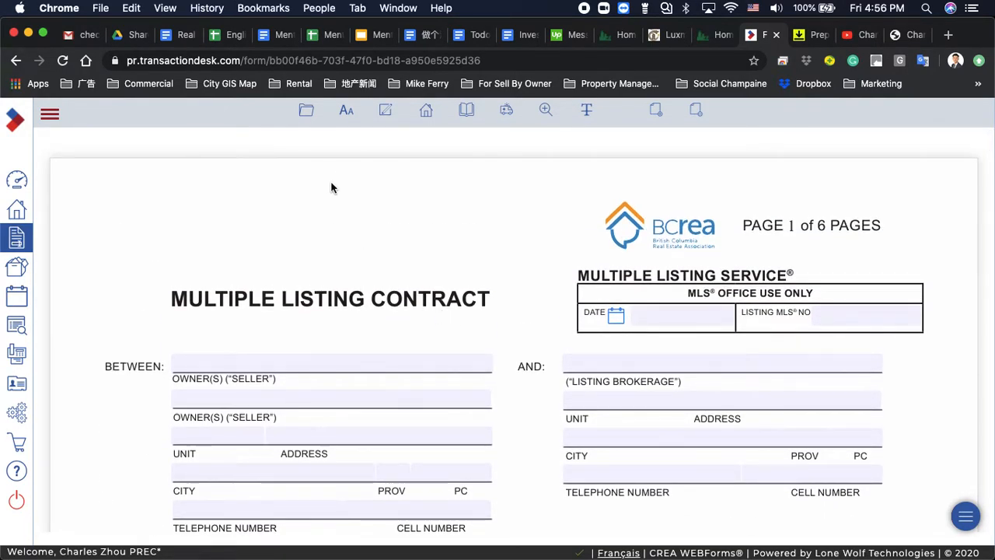
Add the CPS - Residential form to the transaction from within the open contract, searching the library for "cps".
left_click(308, 113)
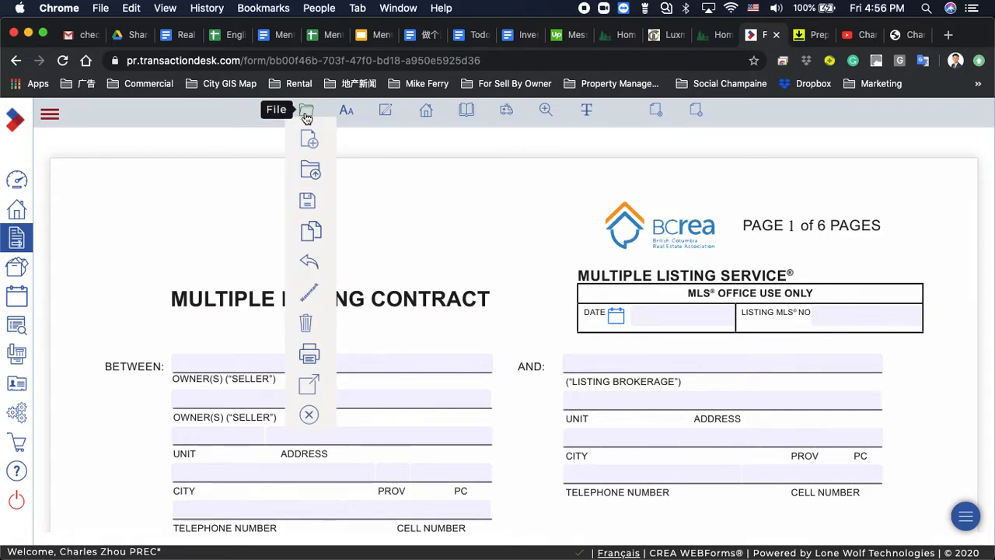
left_click(308, 140)
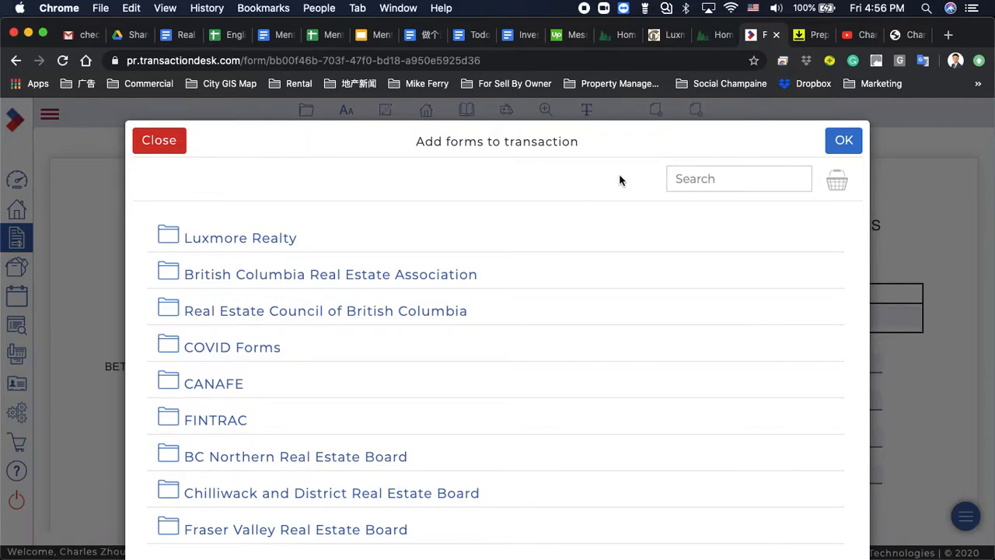
left_click(702, 177)
type("cps")
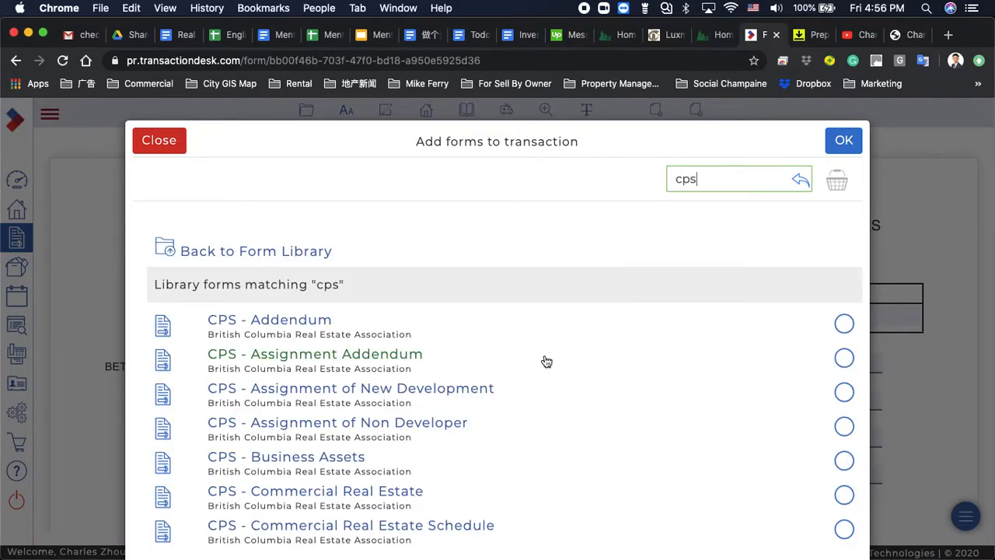
scroll(545, 362, "down", 10)
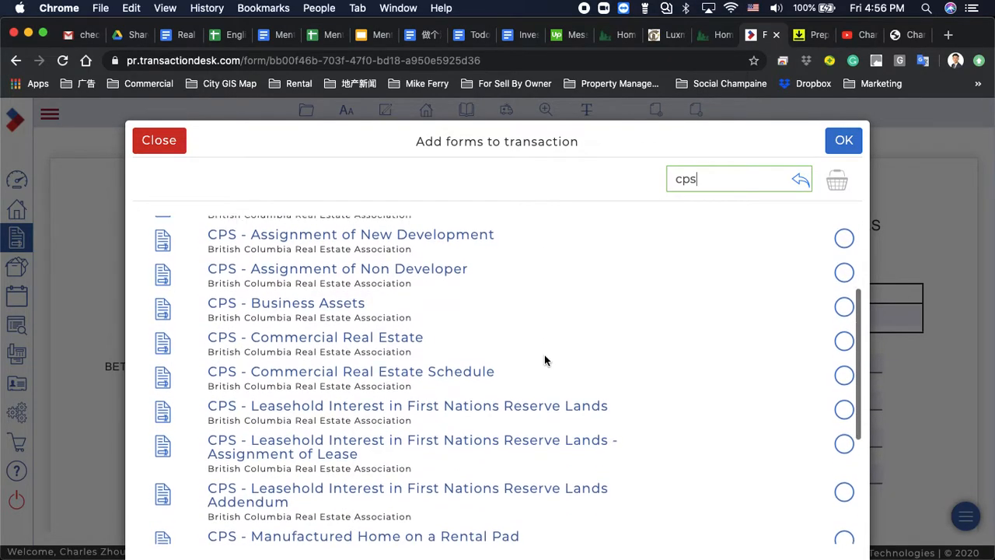
scroll(544, 360, "down", 4)
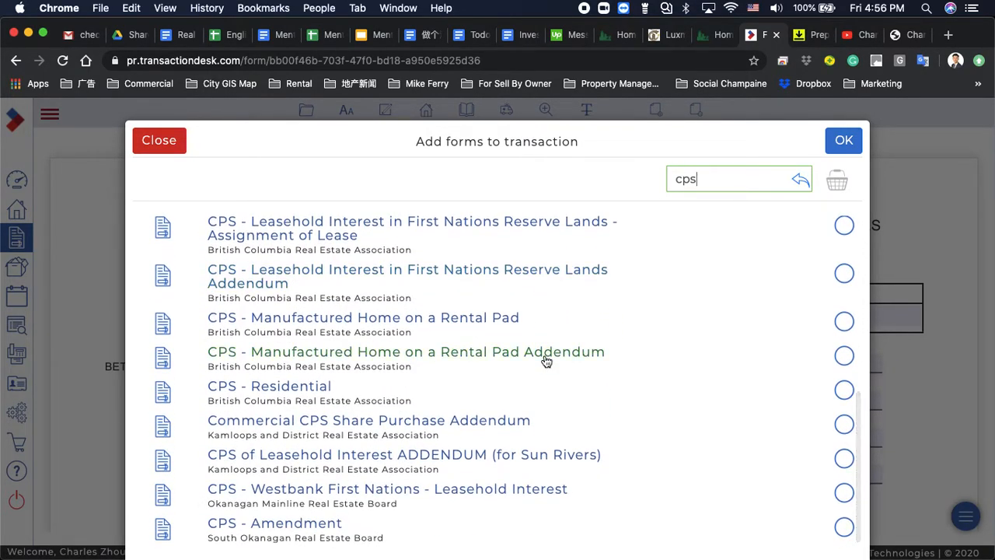
left_click(289, 394)
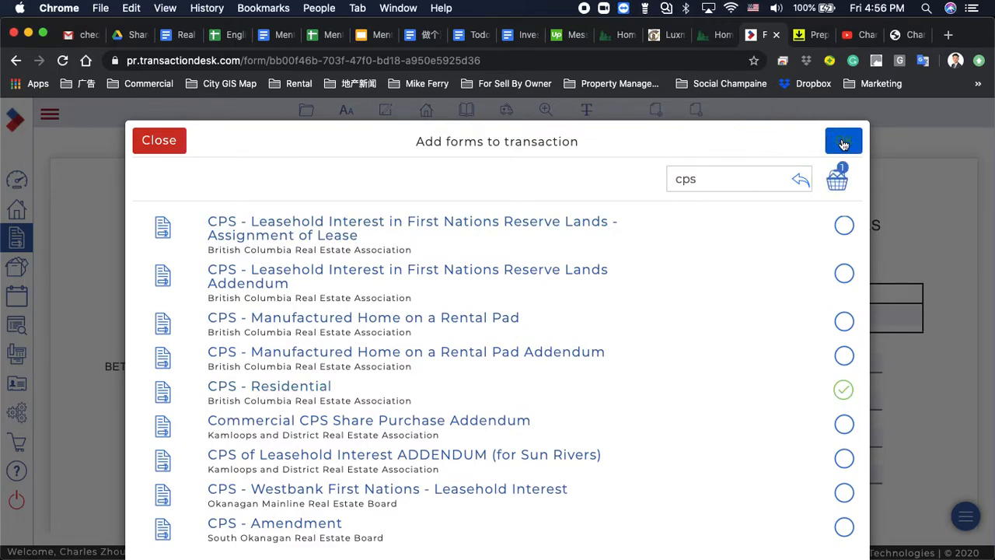
left_click(842, 142)
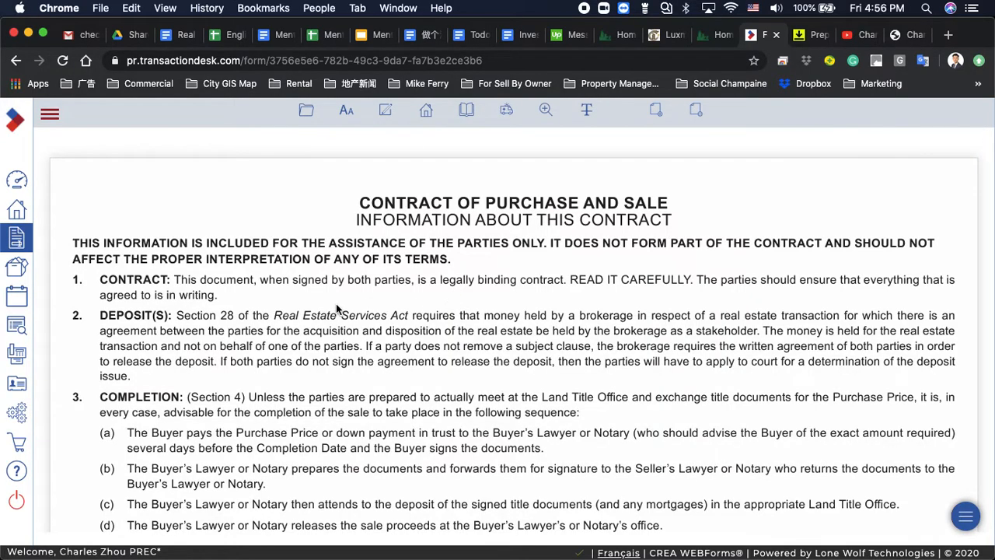
Open the clause library for the empty Terms and Conditions field in section 3 of the contract.
scroll(337, 308, "down", 15)
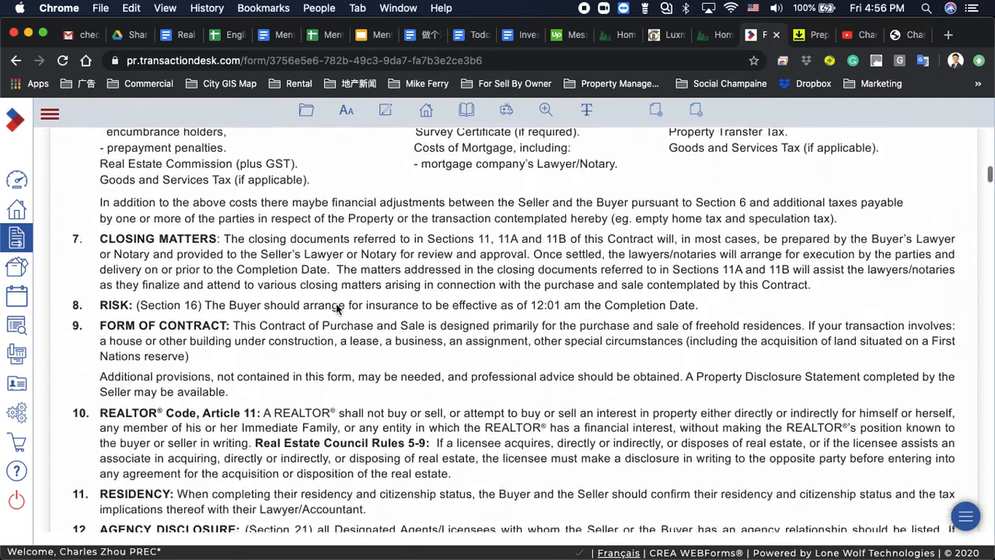
scroll(337, 308, "down", 20)
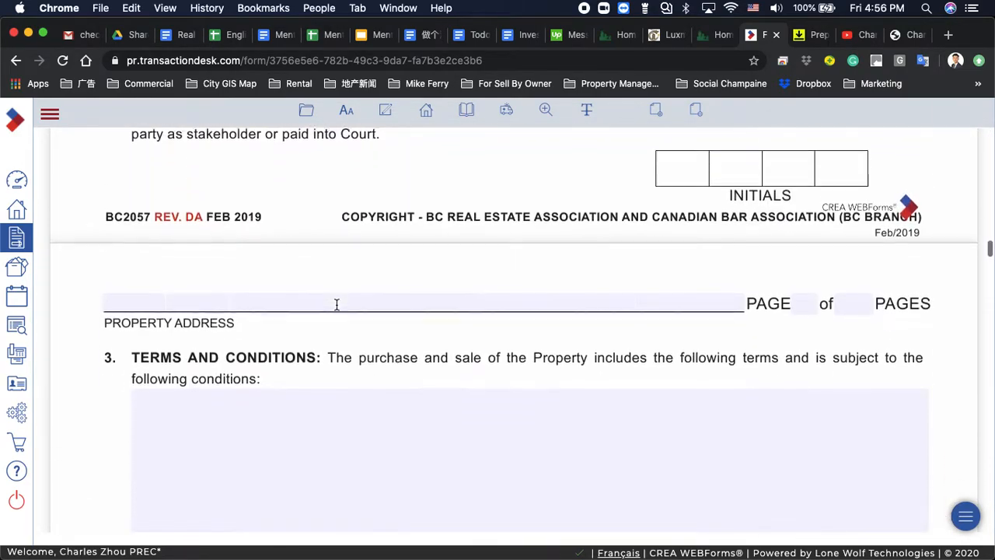
scroll(337, 304, "down", 2)
left_click(302, 340)
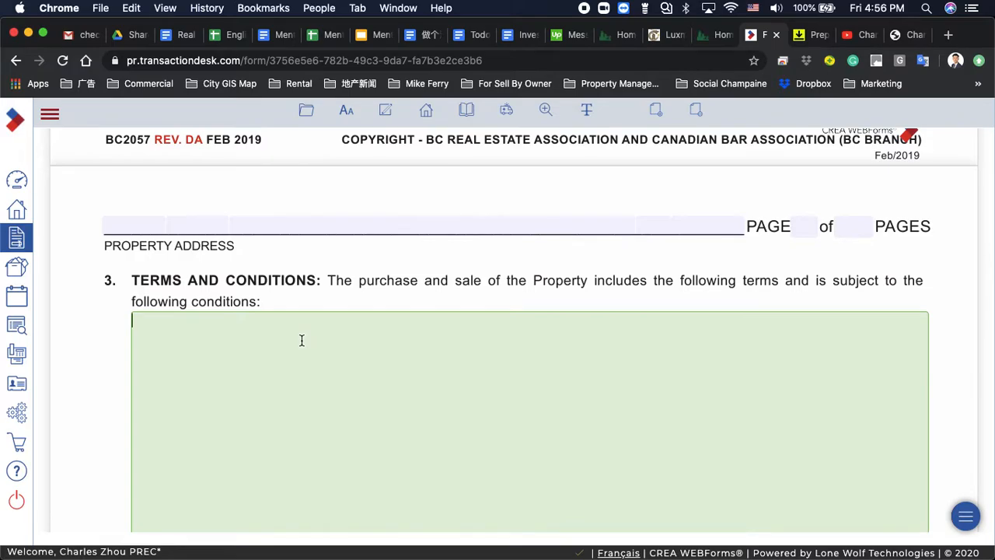
left_click(385, 114)
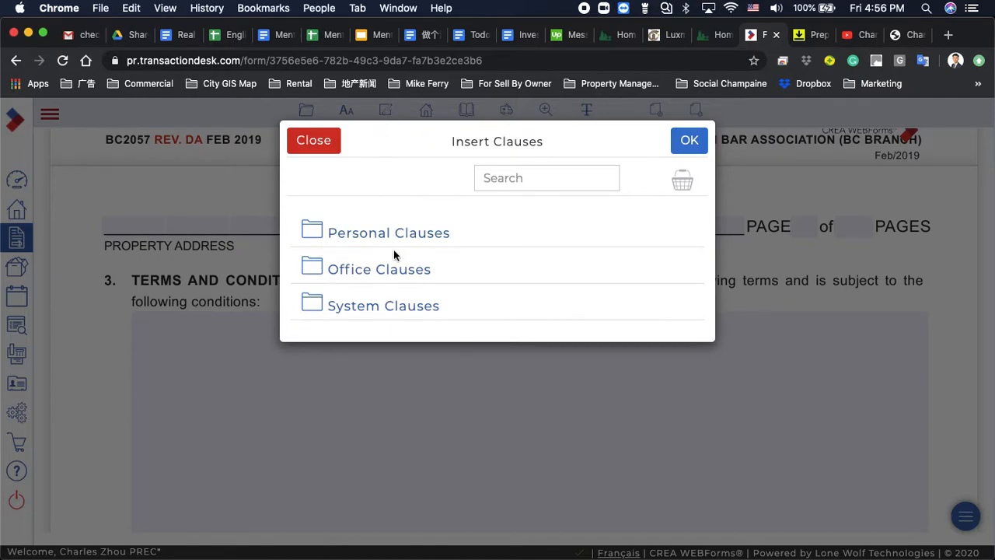
Look through the system clauses, checking the BCREA folder and the full list of RECBC clause categories.
left_click(382, 307)
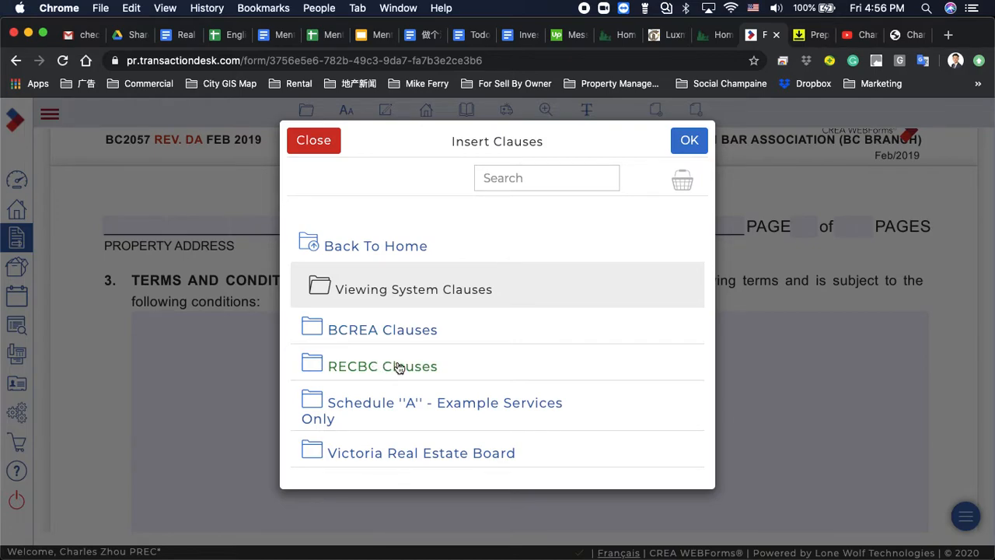
left_click(399, 333)
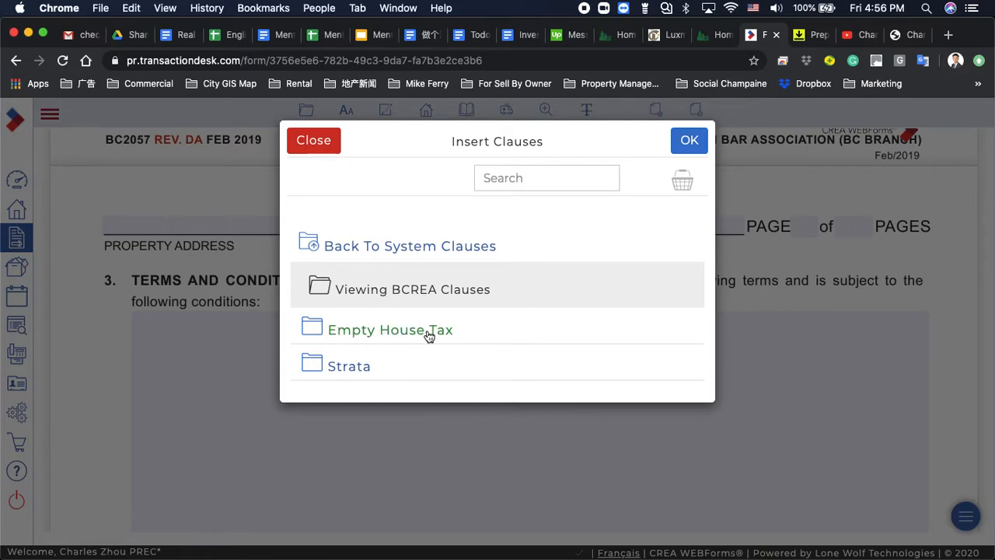
left_click(365, 255)
left_click(377, 372)
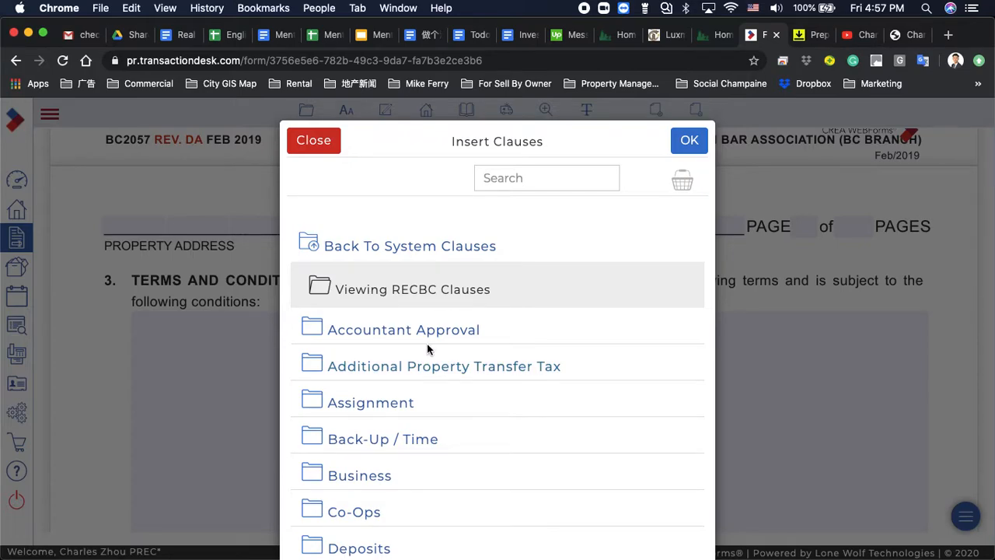
scroll(427, 348, "down", 5)
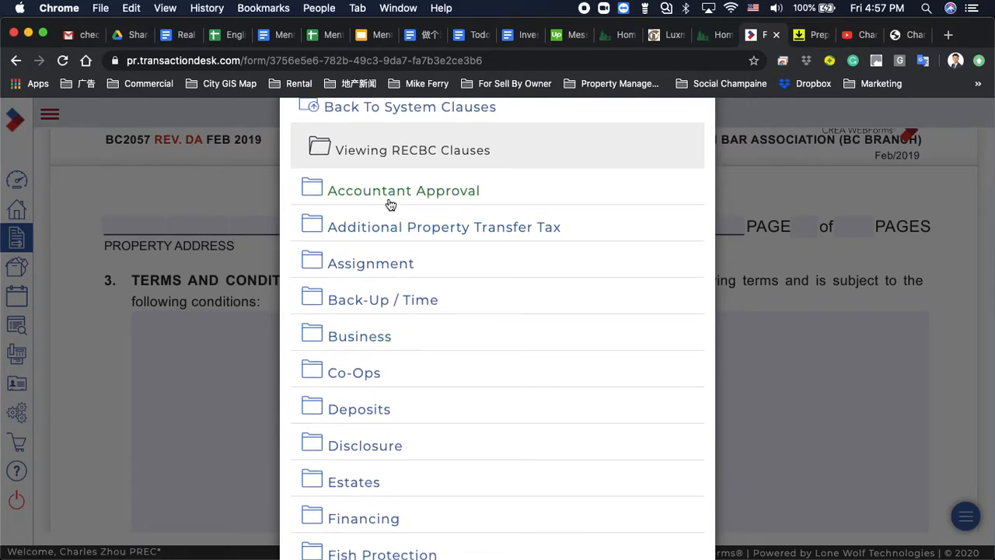
scroll(379, 348, "down", 1)
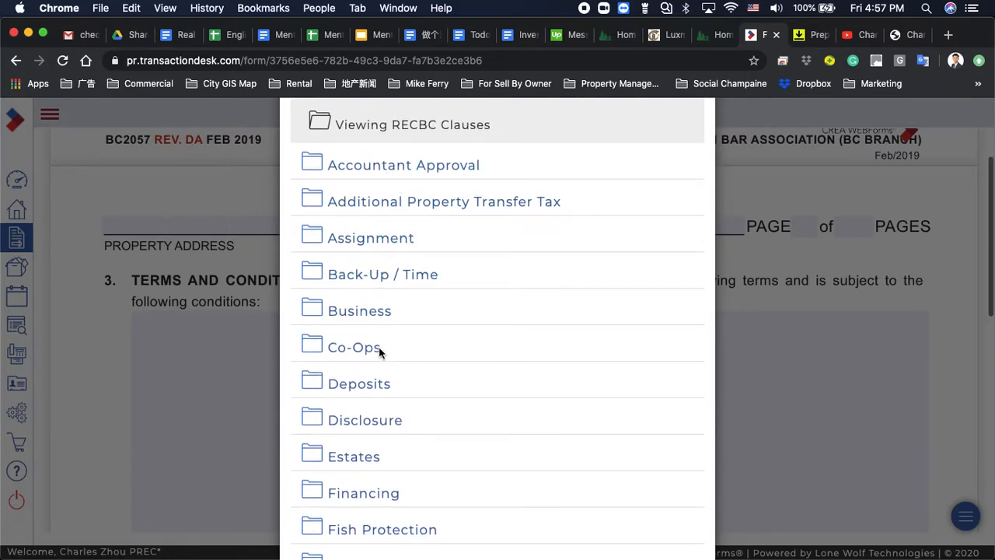
scroll(378, 348, "down", 10)
scroll(381, 353, "down", 15)
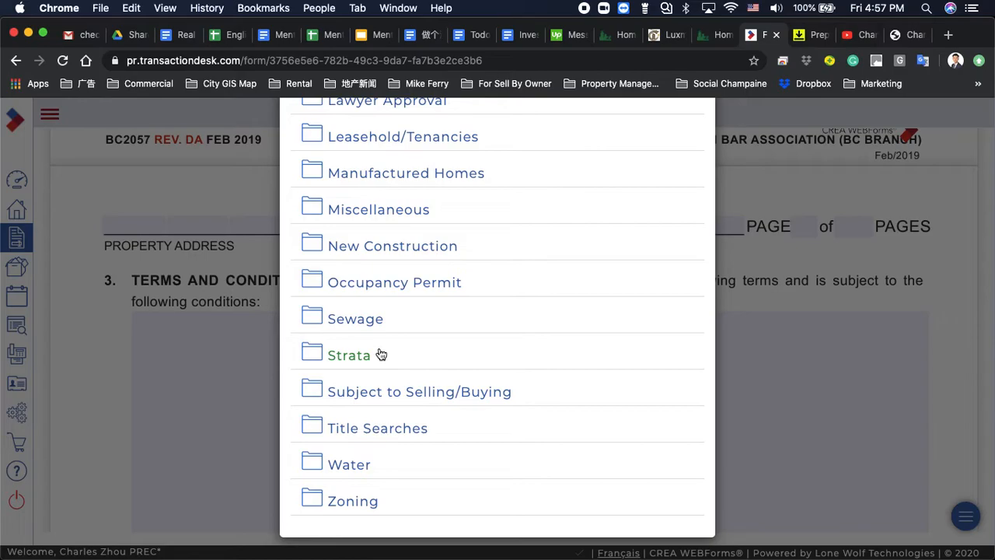
scroll(381, 354, "up", 8)
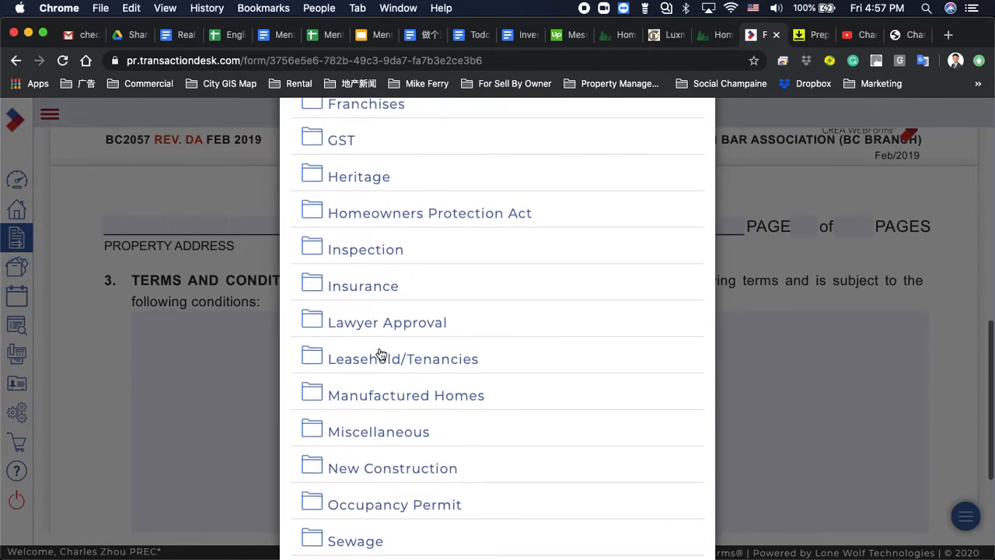
scroll(381, 354, "up", 2)
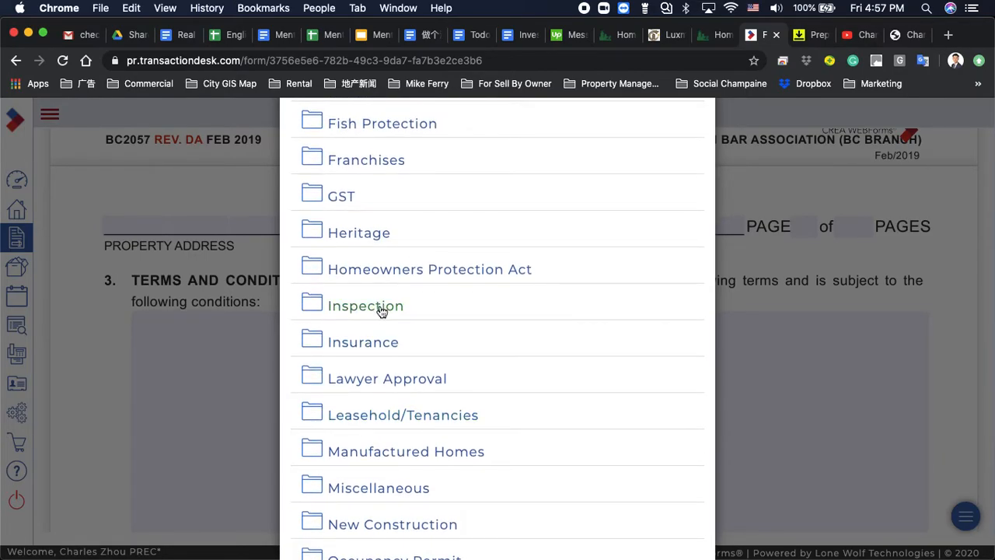
Insert the Inspection of Property Clause **REVISED** from the RECBC Inspection category into the Terms and Conditions field.
left_click(381, 308)
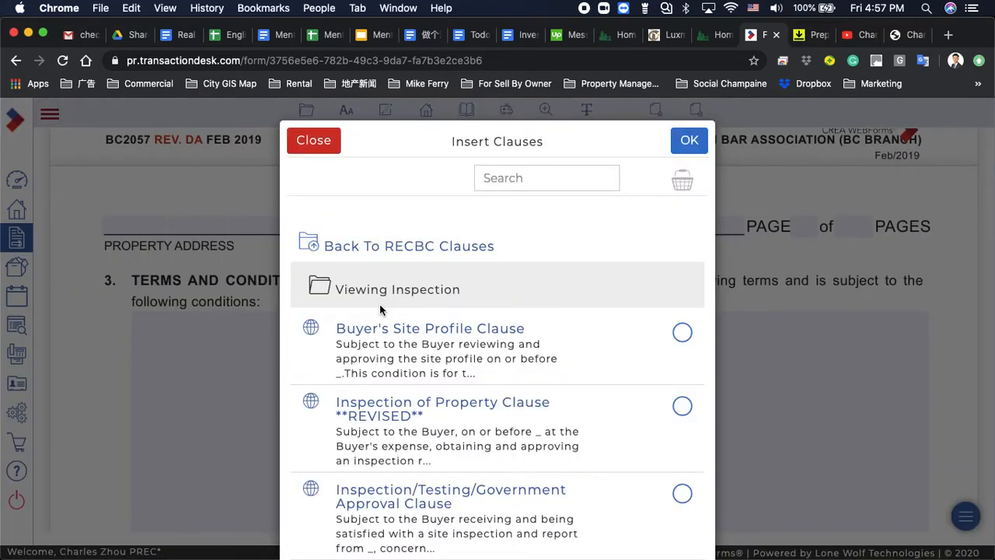
scroll(380, 309, "down", 4)
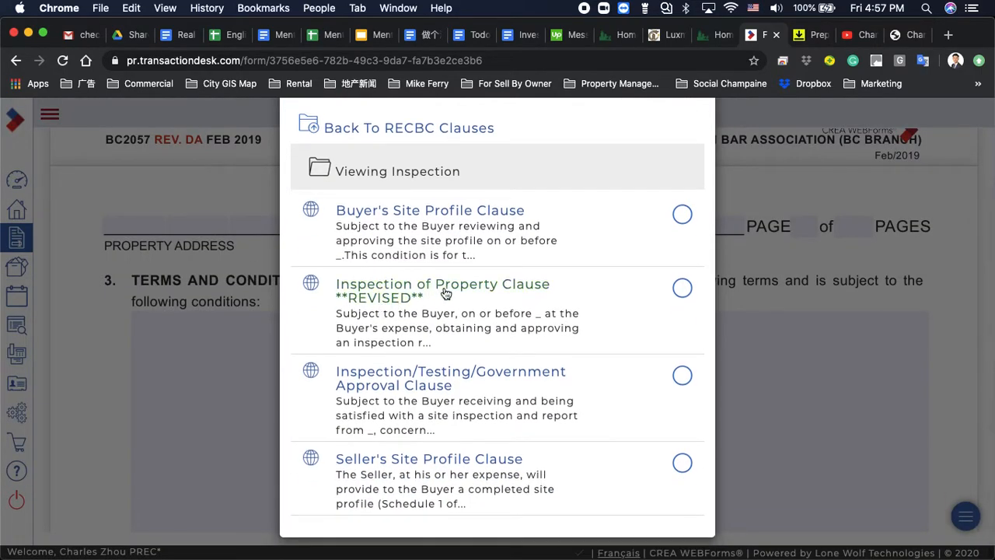
left_click(681, 288)
scroll(575, 302, "up", 4)
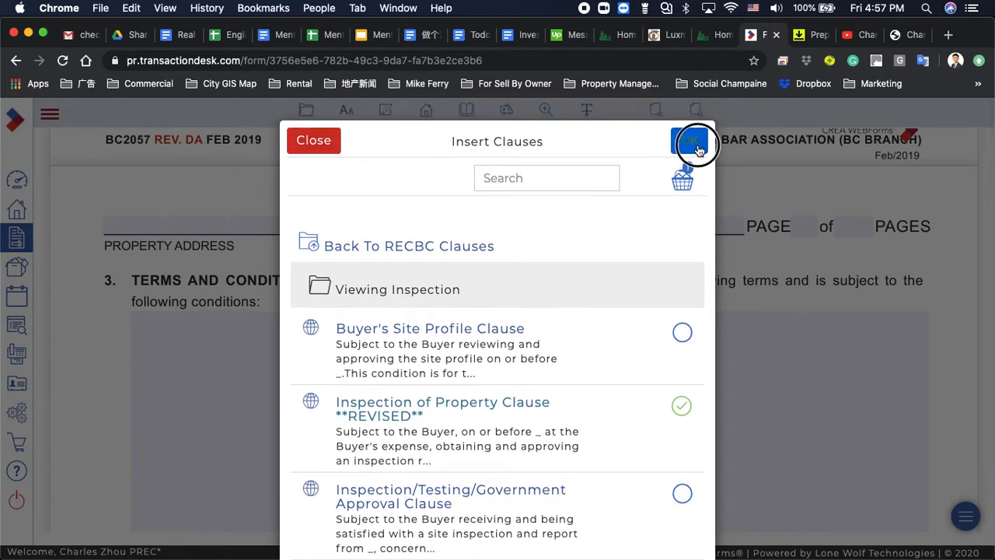
left_click(696, 142)
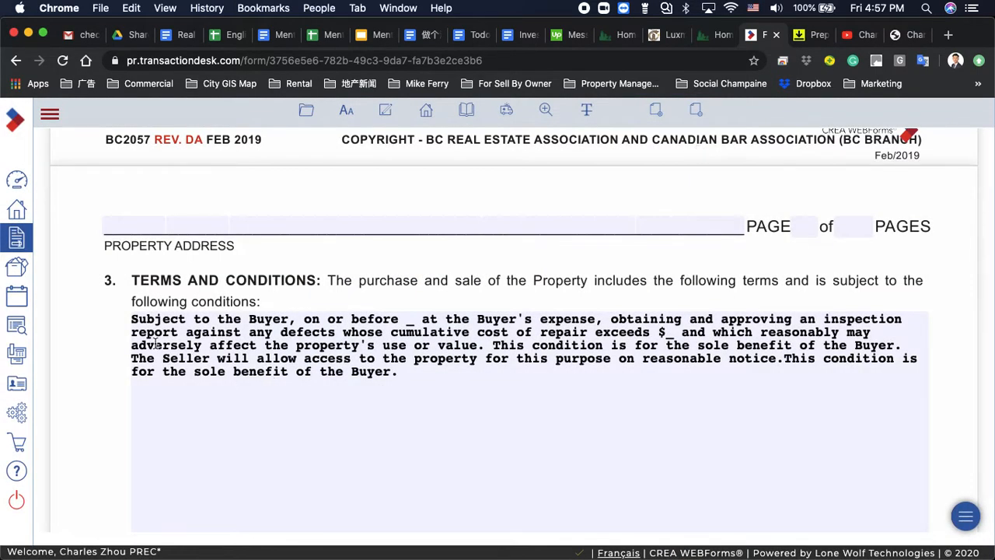
left_click(443, 383)
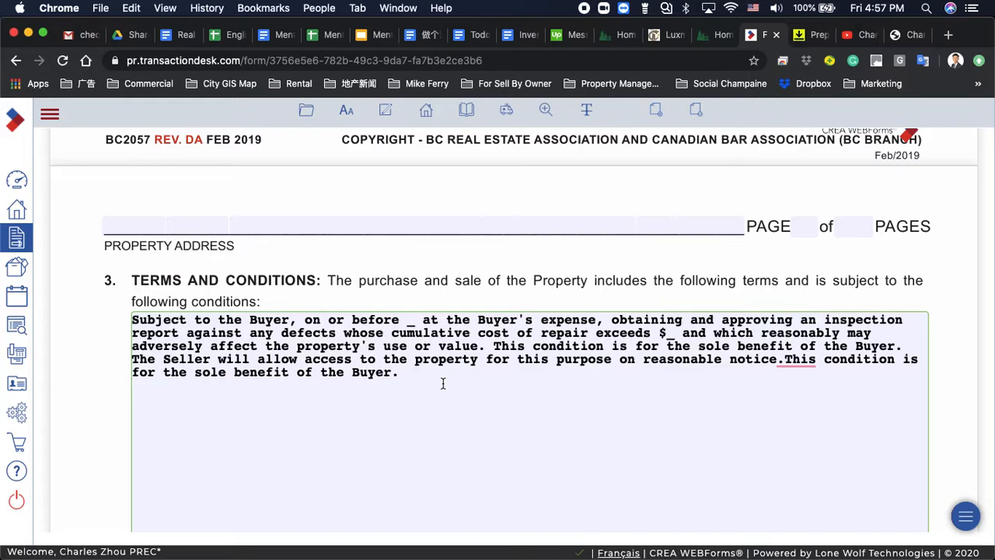
Save the contract form and review the options for saving it as a PDF.
left_click(306, 110)
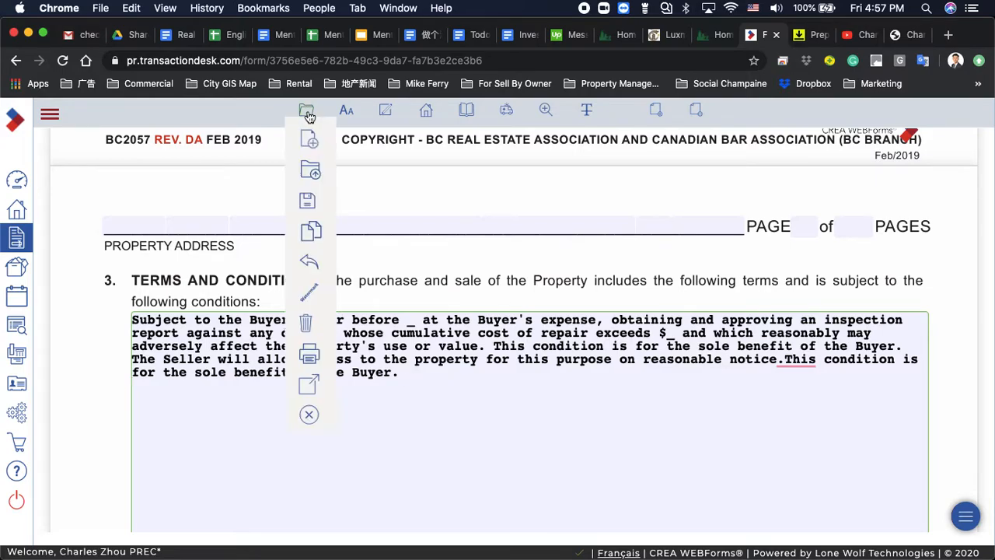
mouse_move(309, 202)
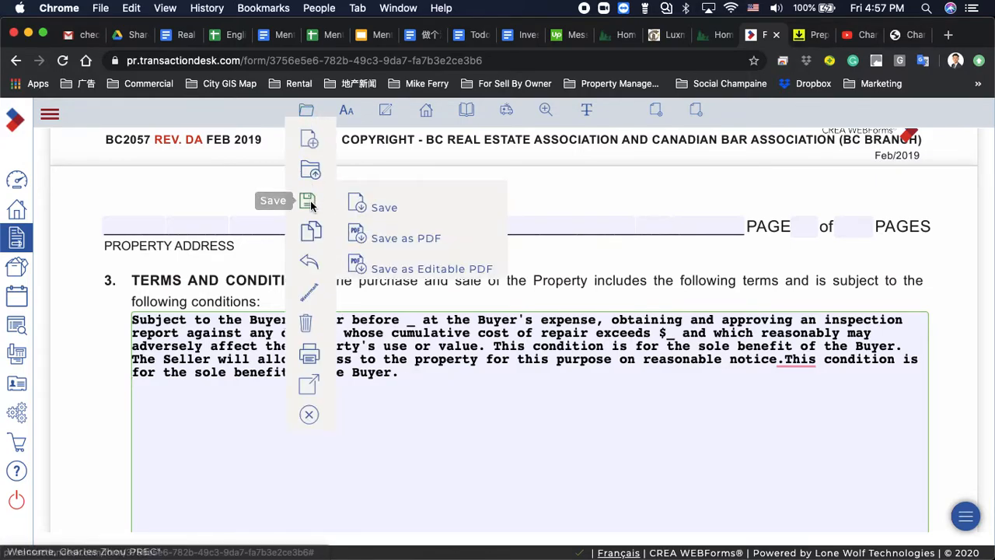
left_click(368, 207)
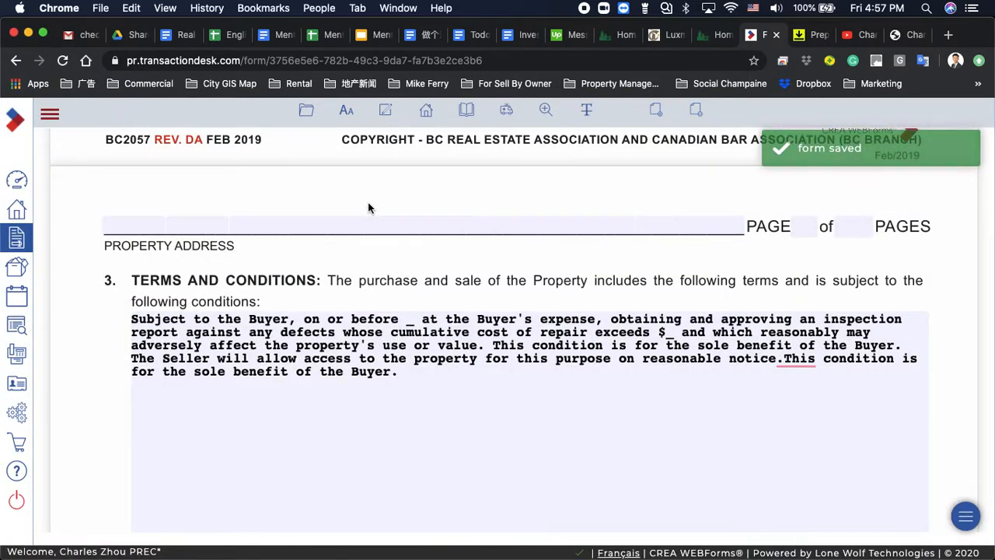
left_click(306, 110)
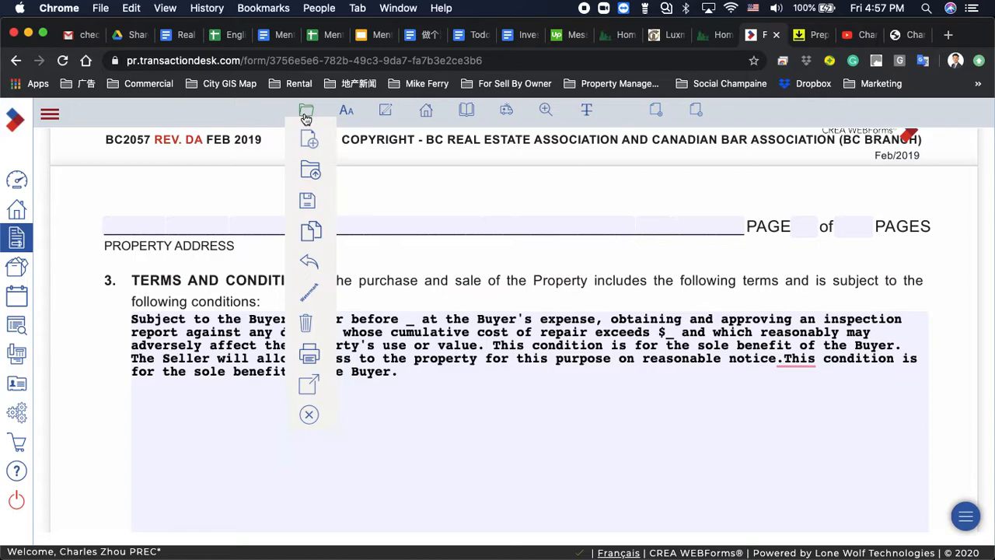
mouse_move(307, 203)
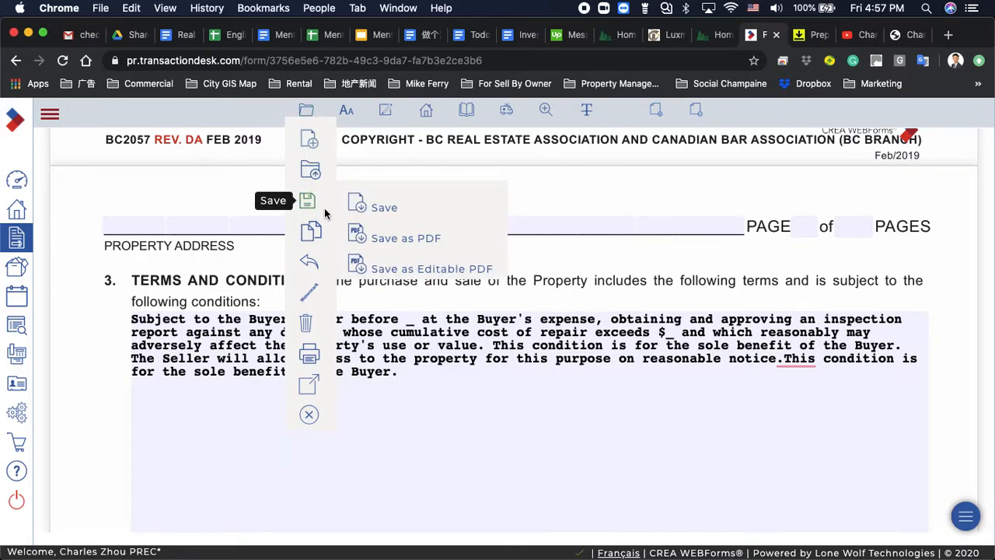
left_click(419, 238)
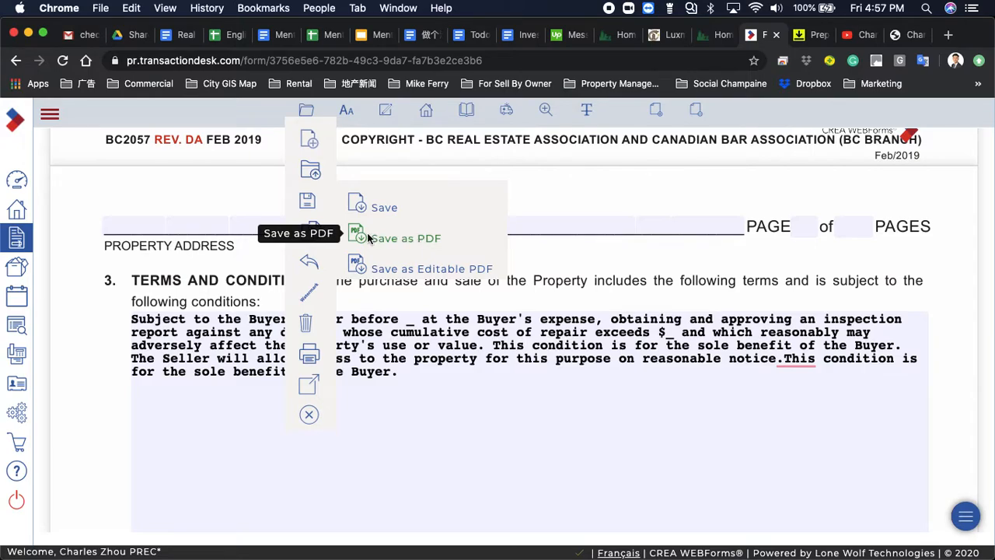
Switch to the FINTRAC - Individual Identification Information Record form from the transaction's forms list and bring up its file commands.
left_click(306, 116)
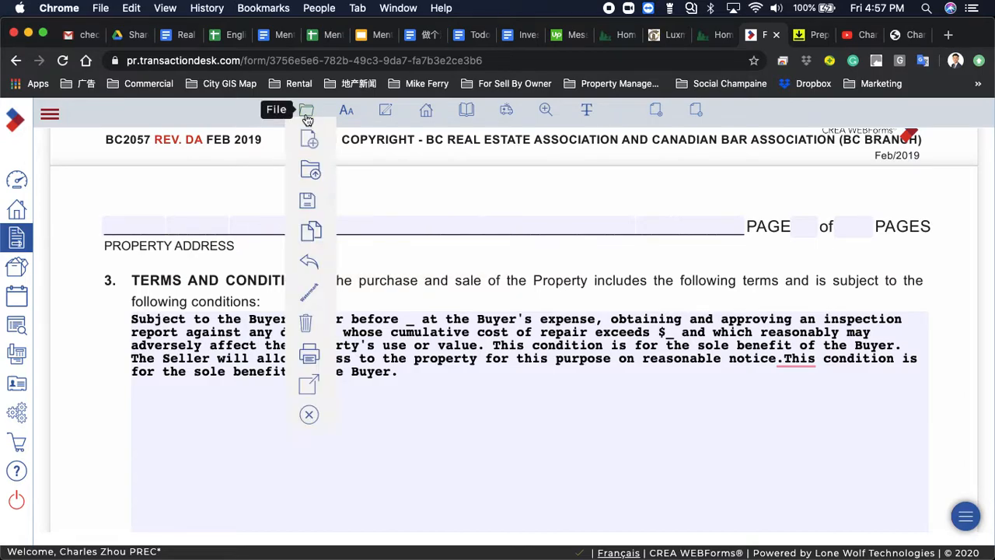
left_click(310, 172)
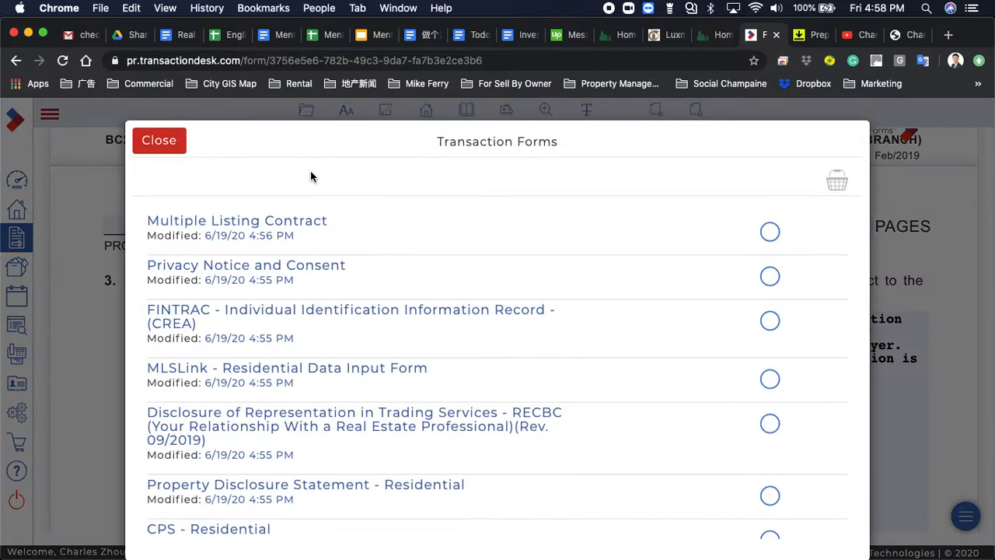
scroll(358, 281, "down", 1)
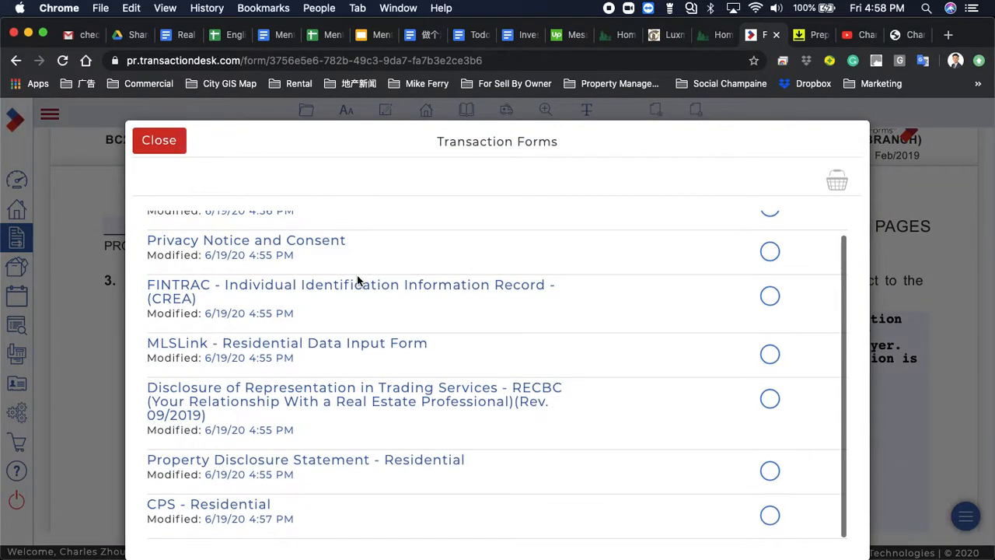
scroll(358, 280, "up", 1)
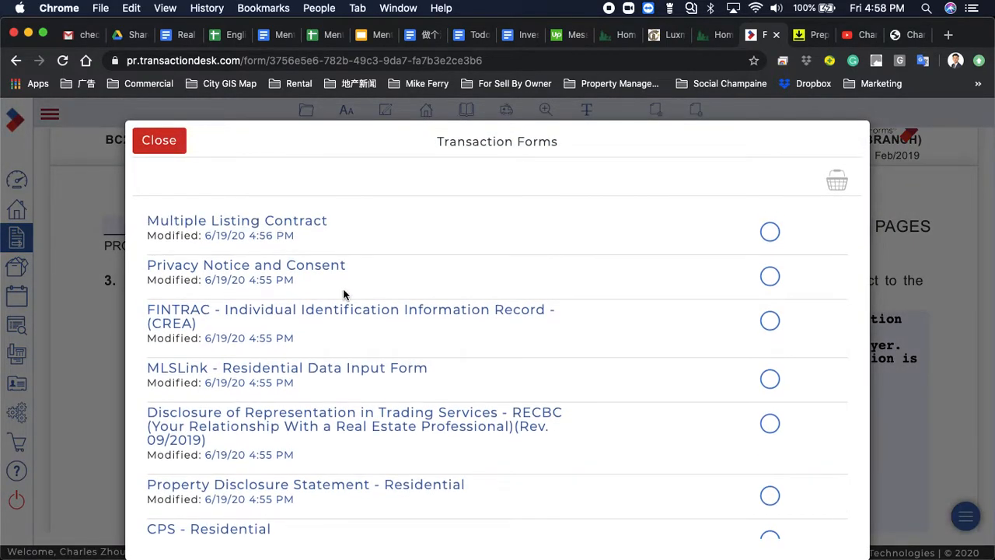
left_click(281, 313)
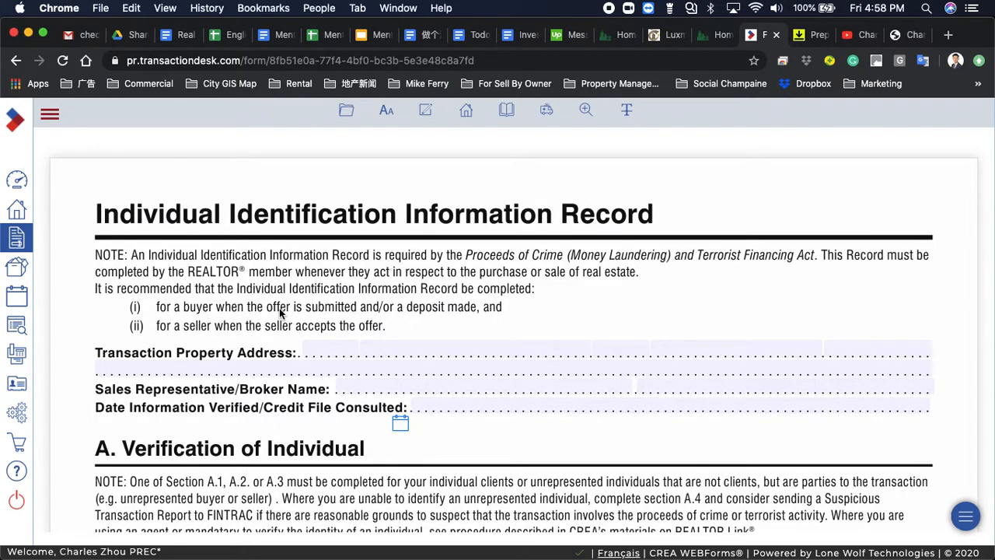
left_click(348, 113)
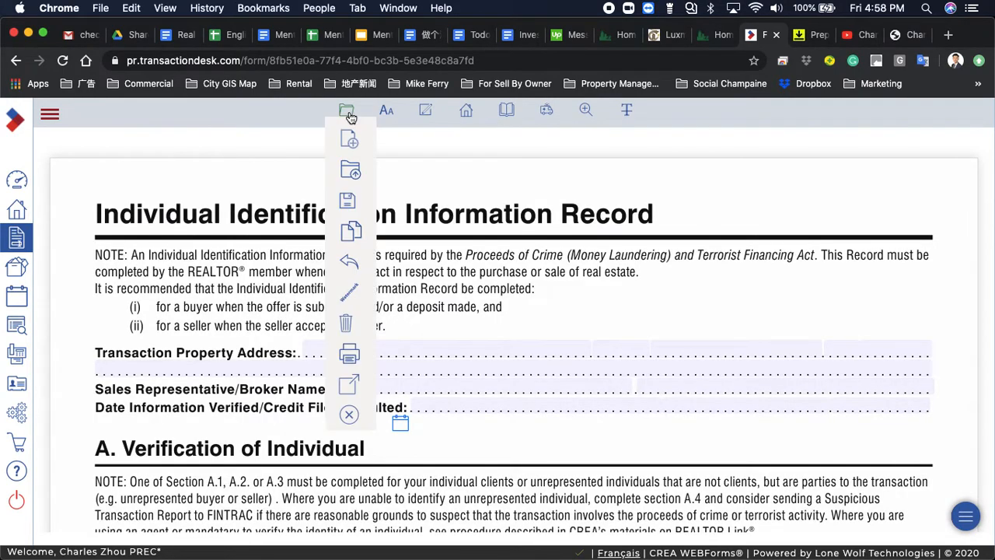